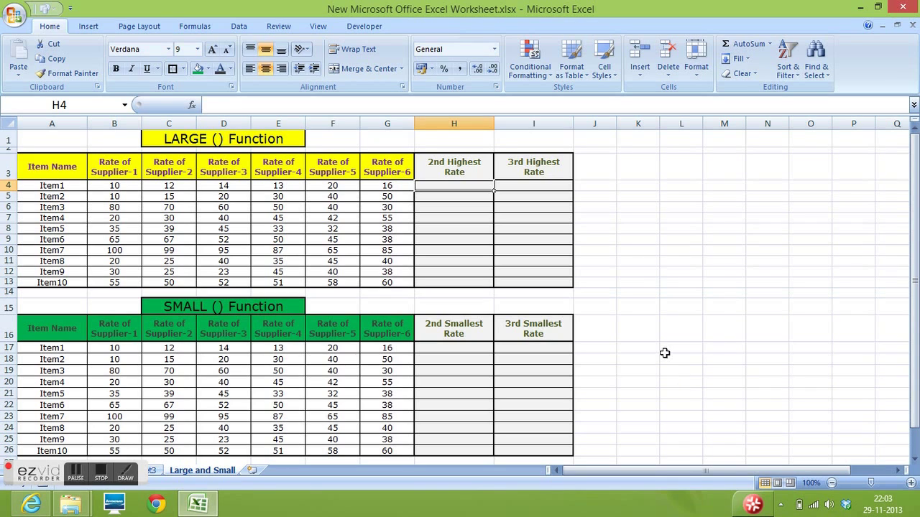
Step: Select Item1's six supplier rates in B4:G4
left_click(630, 260)
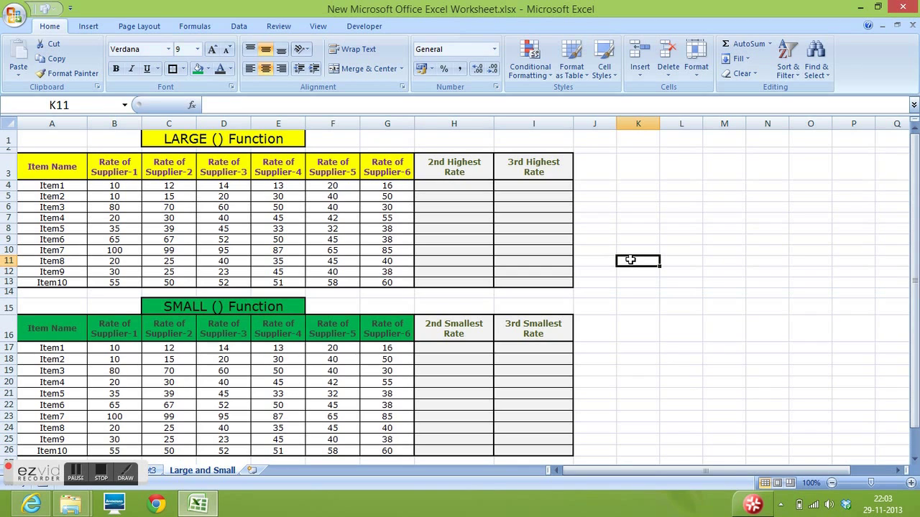
left_click(115, 185)
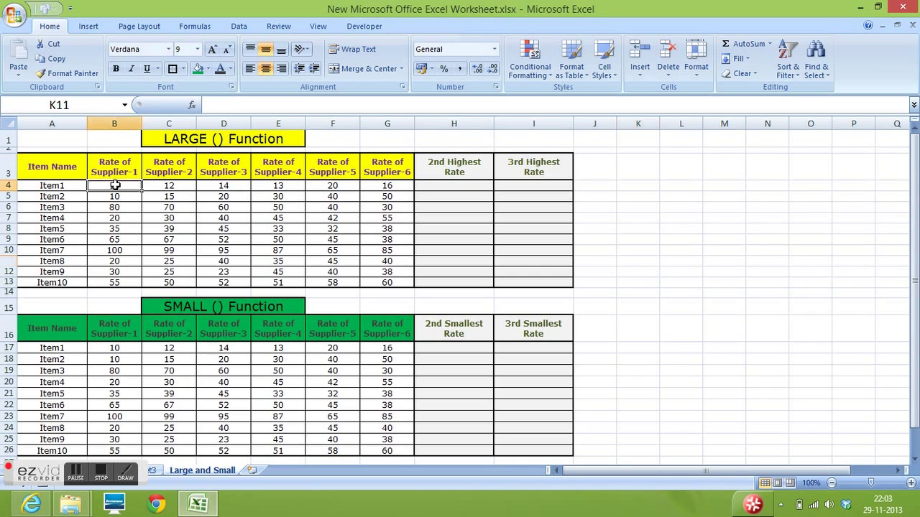
left_click_drag(115, 185, 377, 188)
left_click(376, 239)
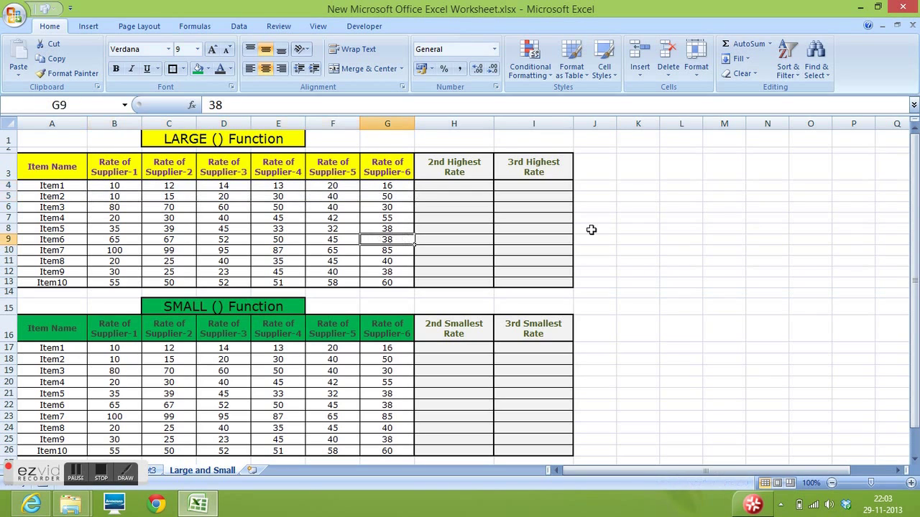
left_click(615, 222)
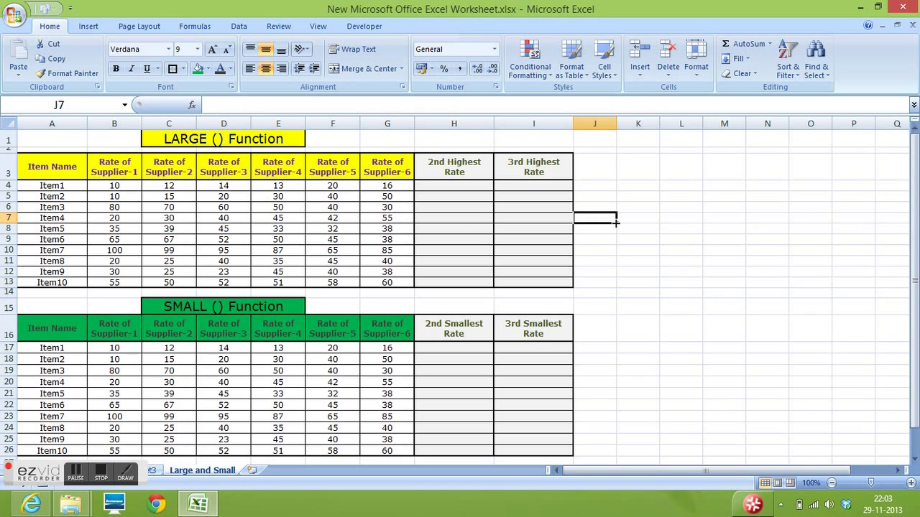
Step: Point out the rate headings, the Item1–Item10 names, Item1's rates, and its 2nd and 3rd Highest Rate cells
left_click(467, 187)
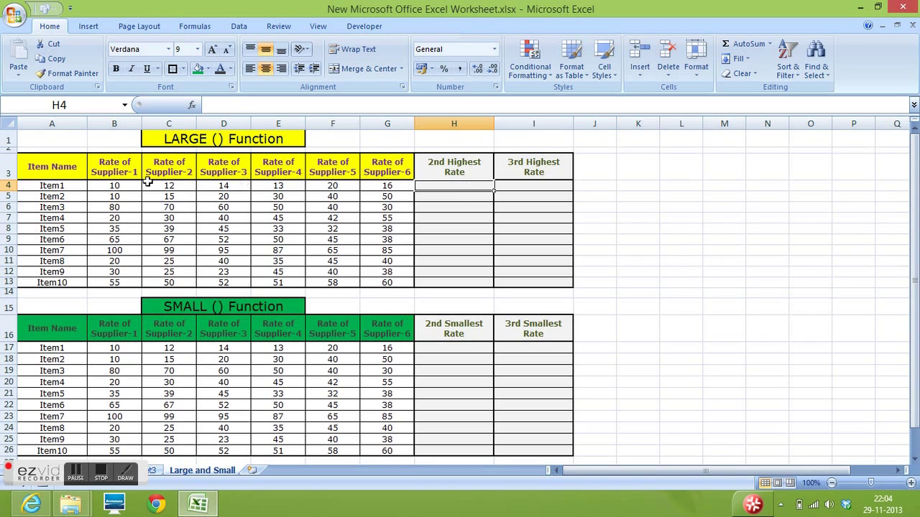
left_click_drag(111, 167, 374, 169)
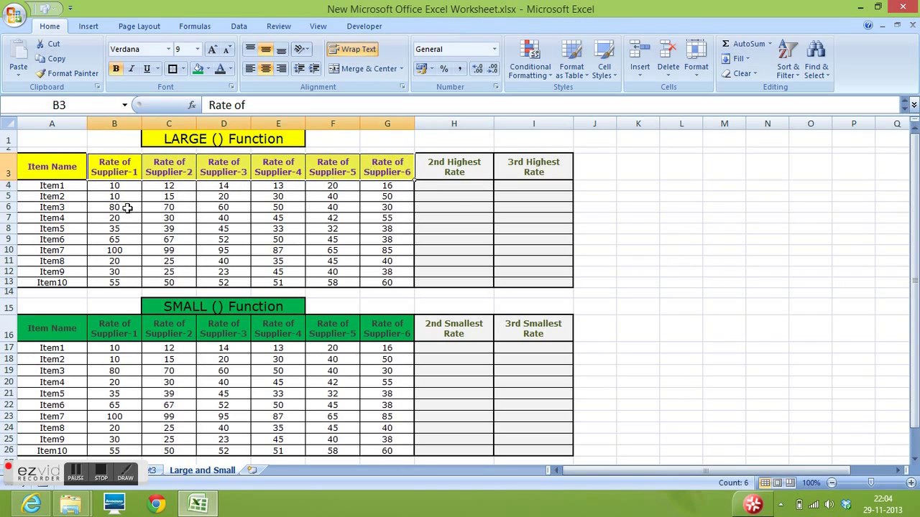
left_click_drag(62, 186, 62, 282)
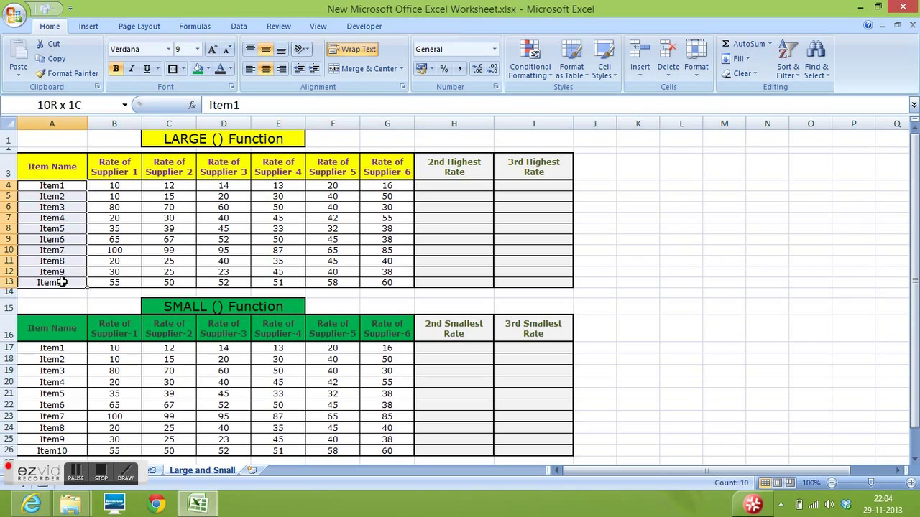
left_click(59, 185)
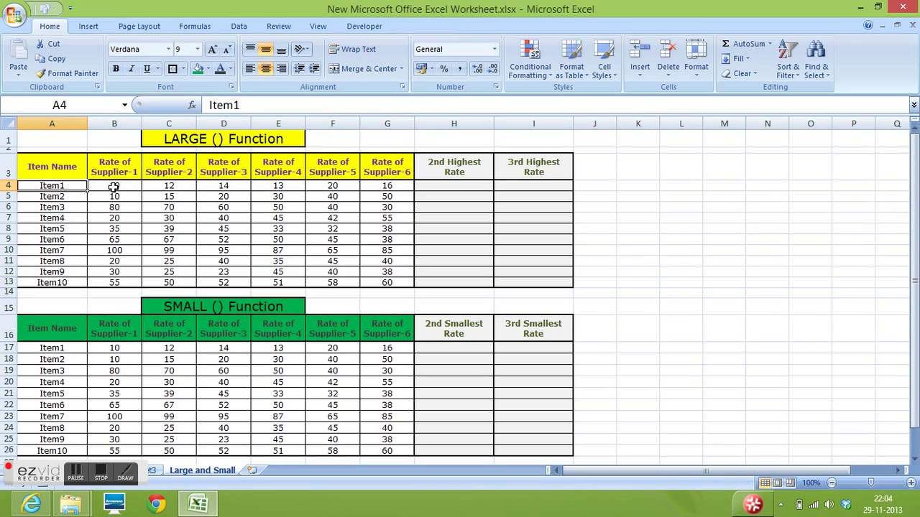
left_click(113, 187)
left_click_drag(113, 187, 389, 182)
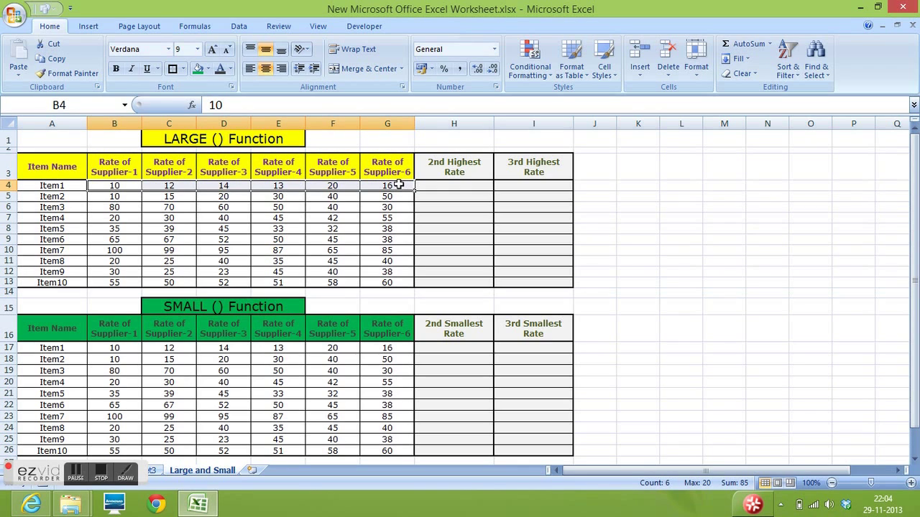
left_click(433, 184)
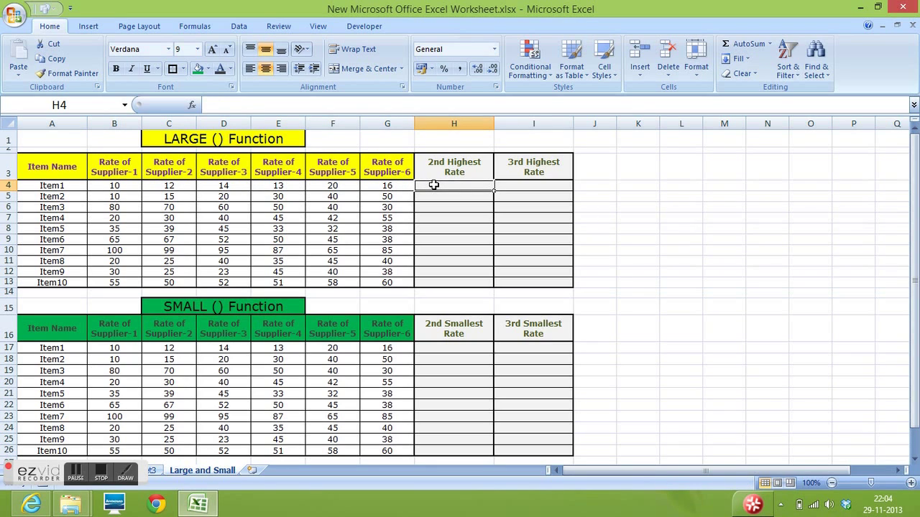
left_click(528, 187)
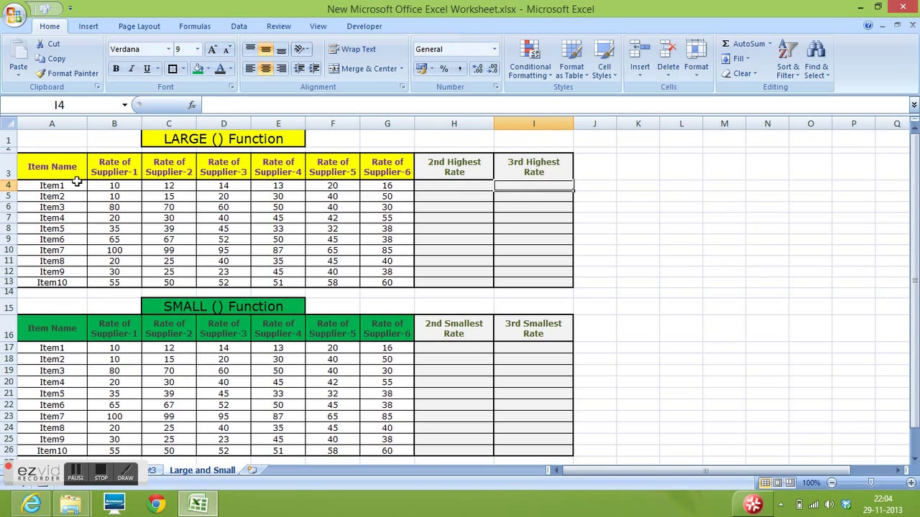
left_click(7, 185)
left_click_drag(122, 173, 378, 165)
left_click(443, 187)
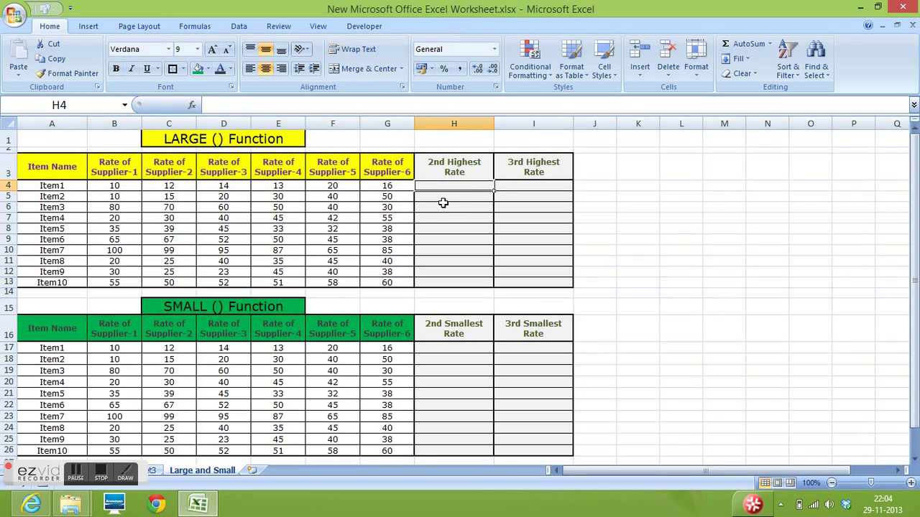
Step: Enter =Large(B4:G4,2) in H4 so it returns 16
type("=")
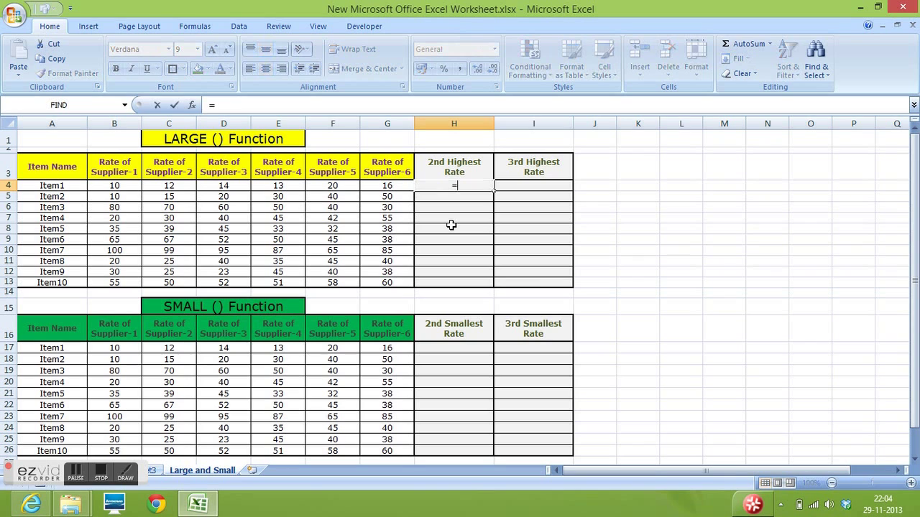
type("Large")
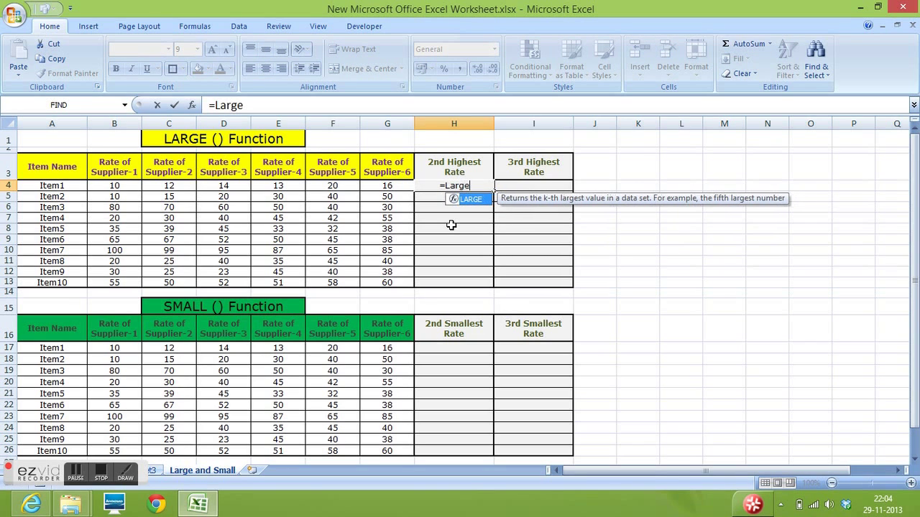
type("(")
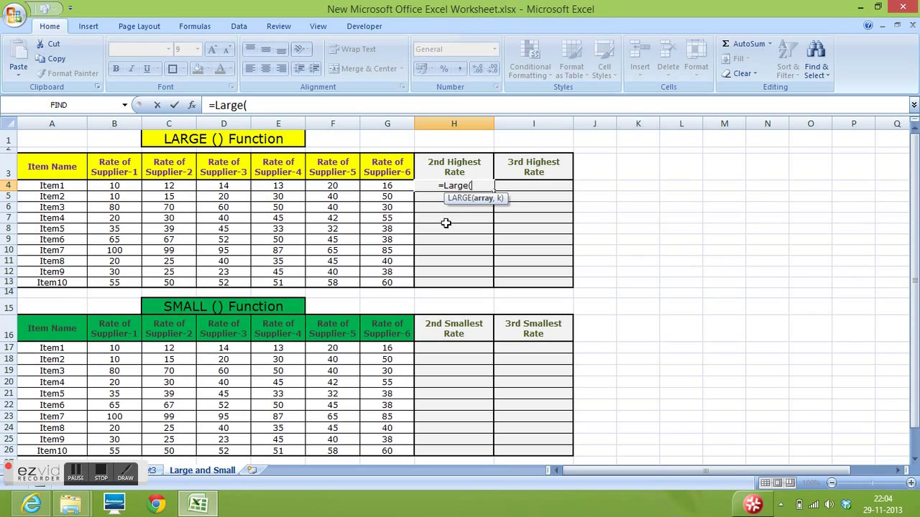
left_click_drag(117, 186, 376, 185)
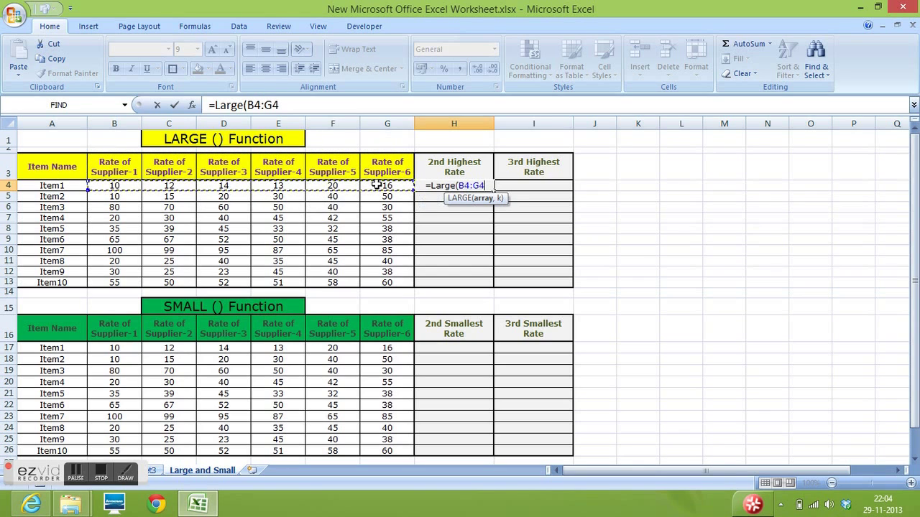
type(",")
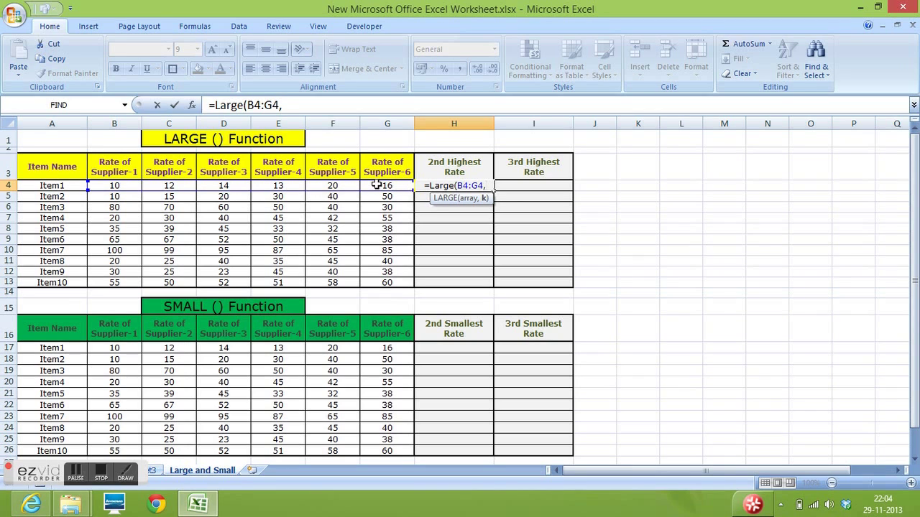
type("2)")
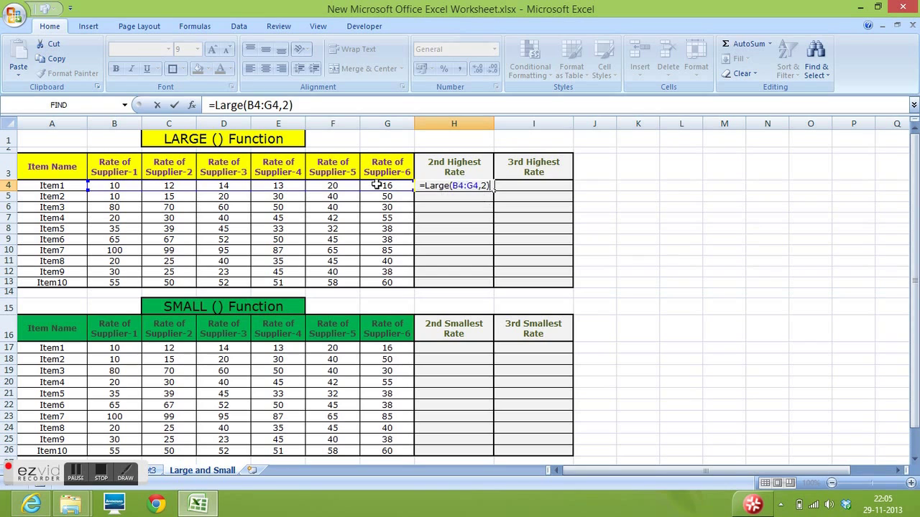
key("Return")
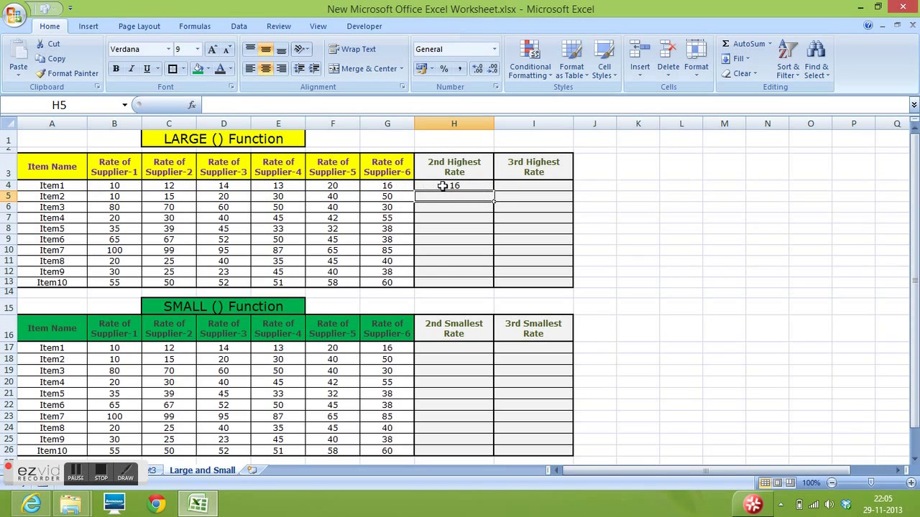
left_click(442, 185)
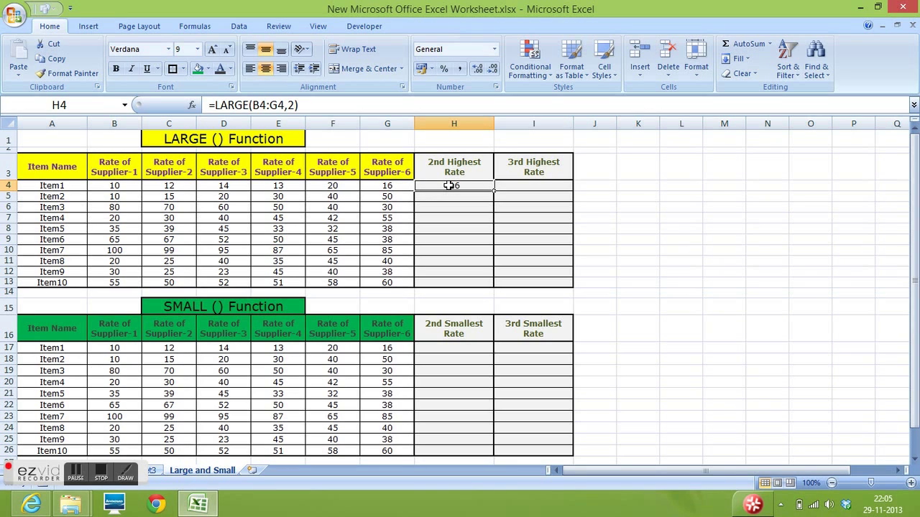
left_click_drag(390, 185, 135, 187)
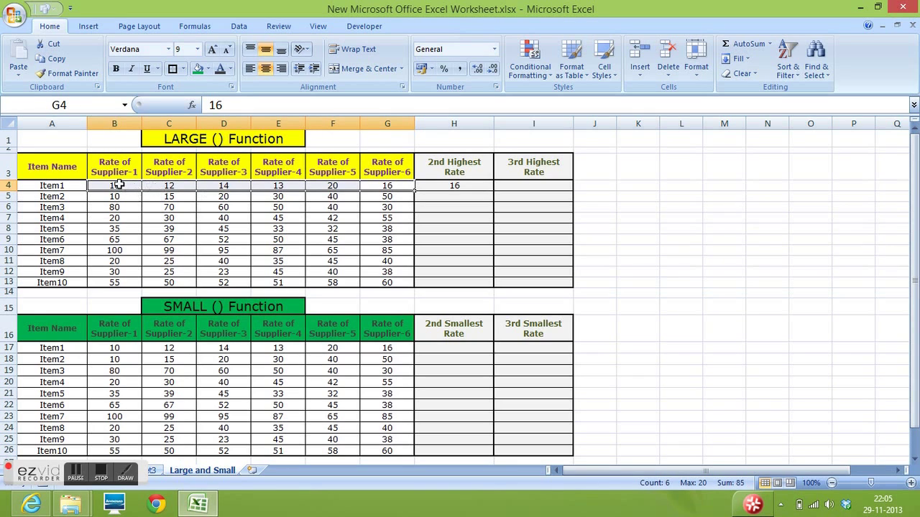
left_click(120, 185)
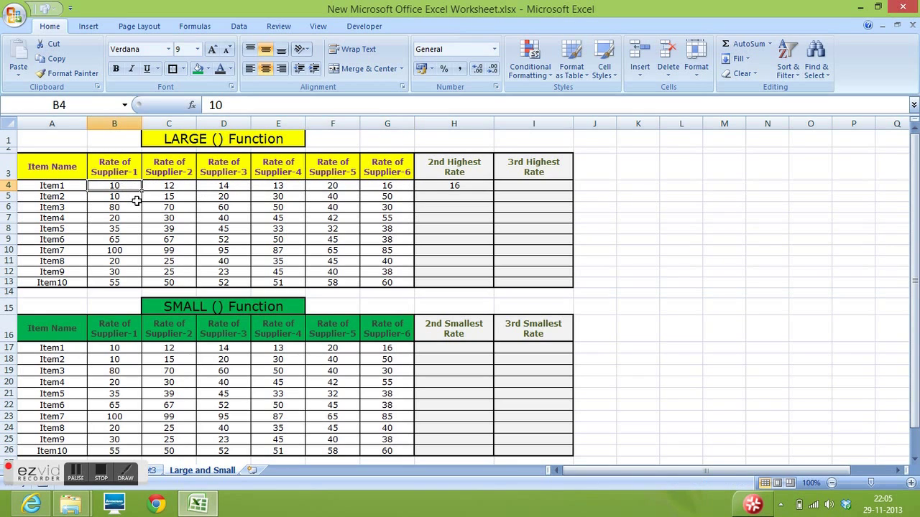
key("Right")
key("Right")
key("Right")
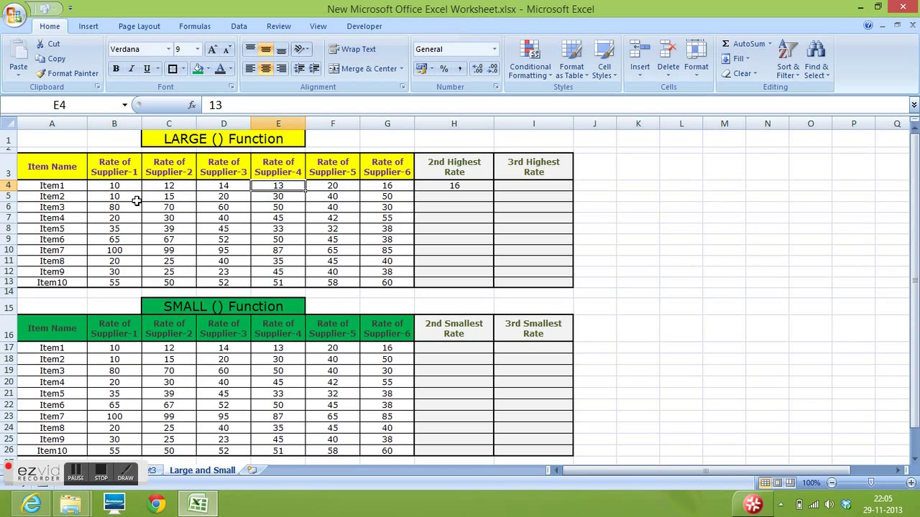
key("Right")
key("Right")
key("Left")
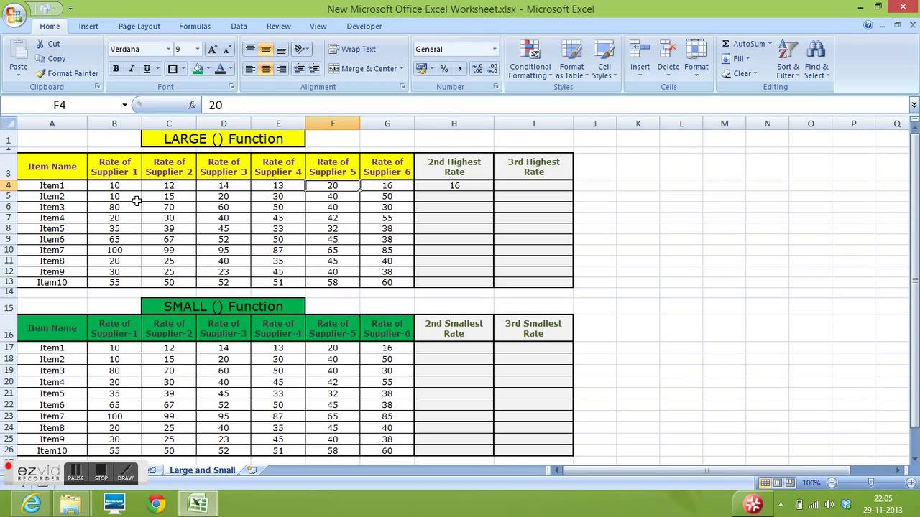
key("Right")
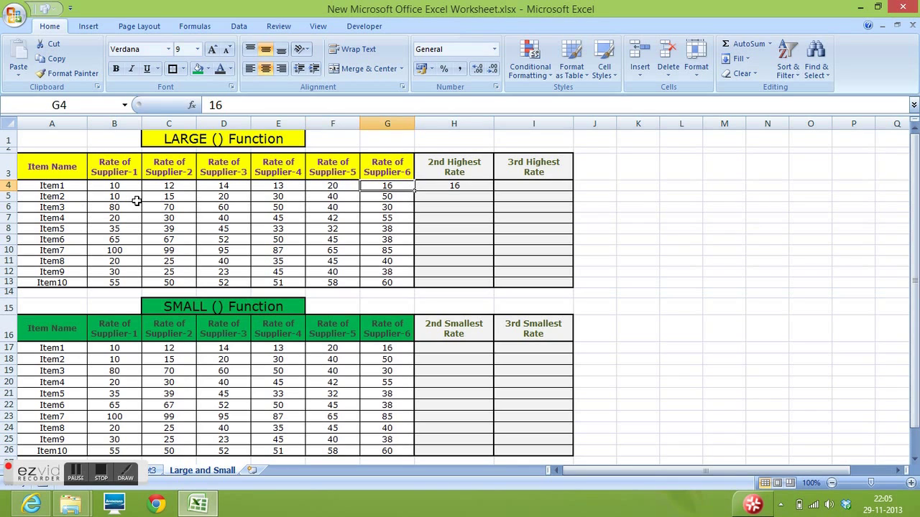
left_click(474, 185)
Step: Copy H4's =LARGE(B4:G4,2) down through H13 for Item1 to Item10
left_click_drag(494, 190, 488, 285)
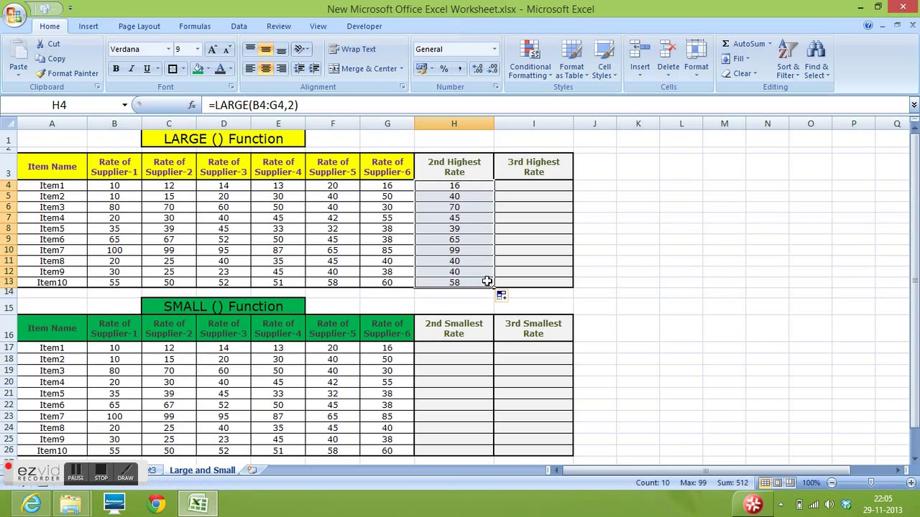
left_click(522, 186)
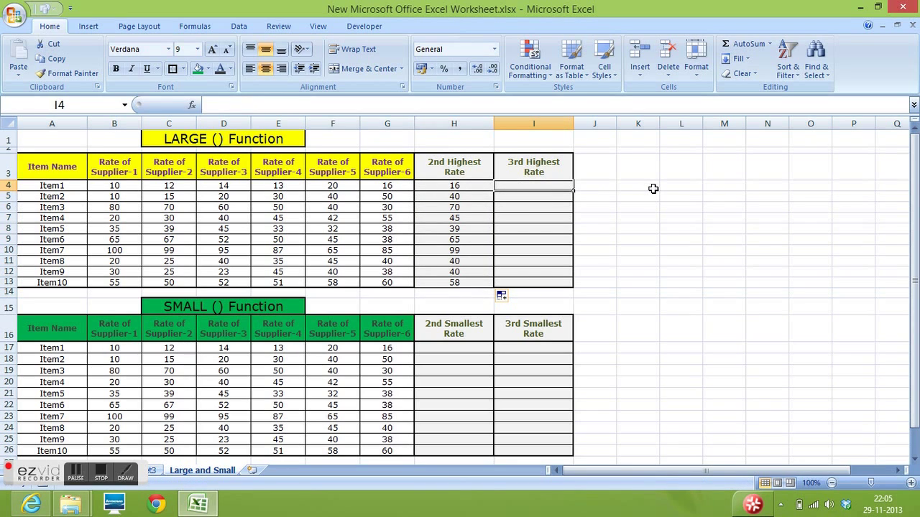
Step: Enter =LARGE(B4:G4,3) in I4 for Item1's 3rd highest rate
type("=")
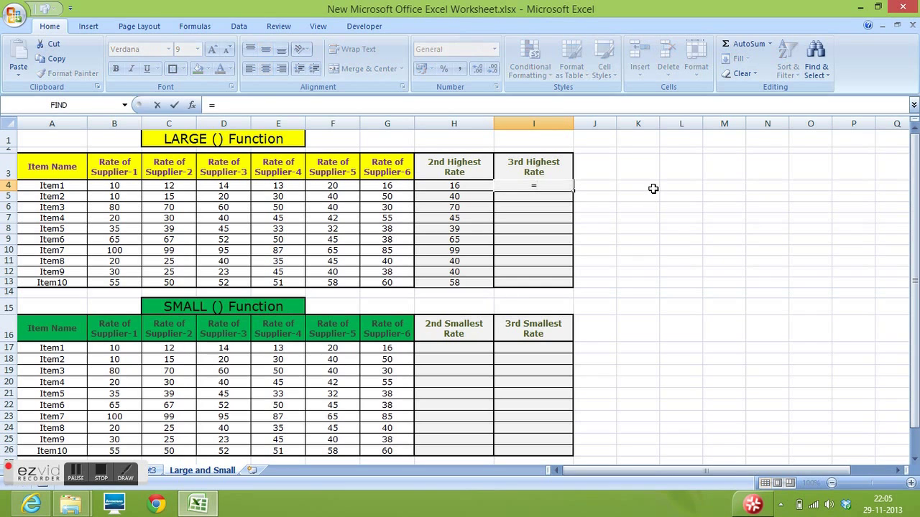
type("l")
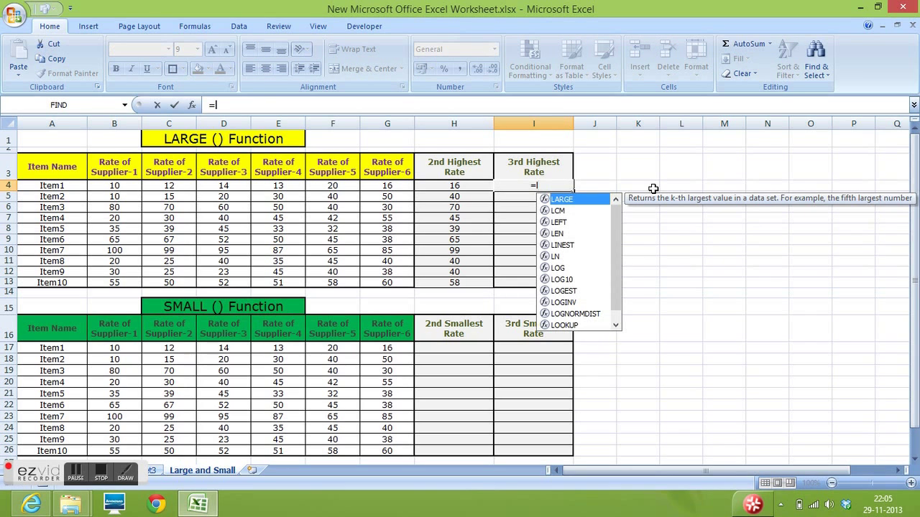
type("arge")
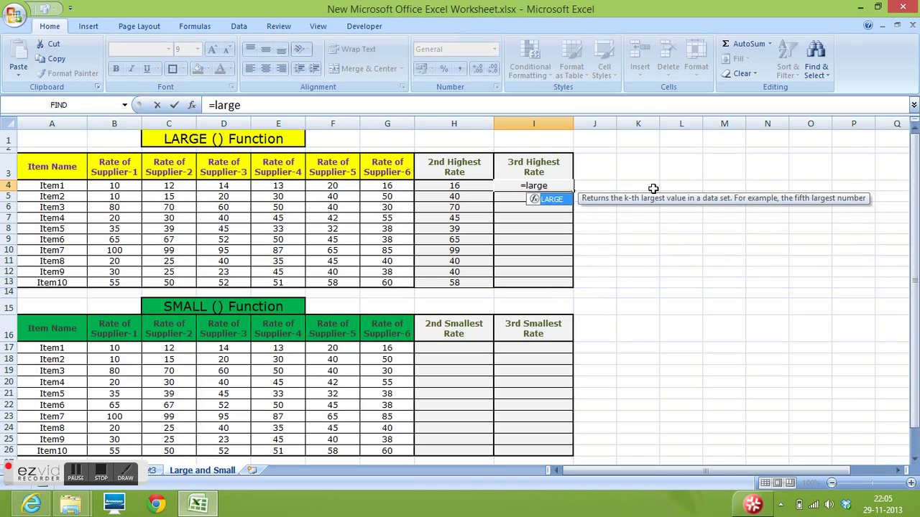
type("(")
mouse_move(119, 184)
left_mouse_down()
mouse_move(383, 180)
mouse_move(388, 192)
left_mouse_up()
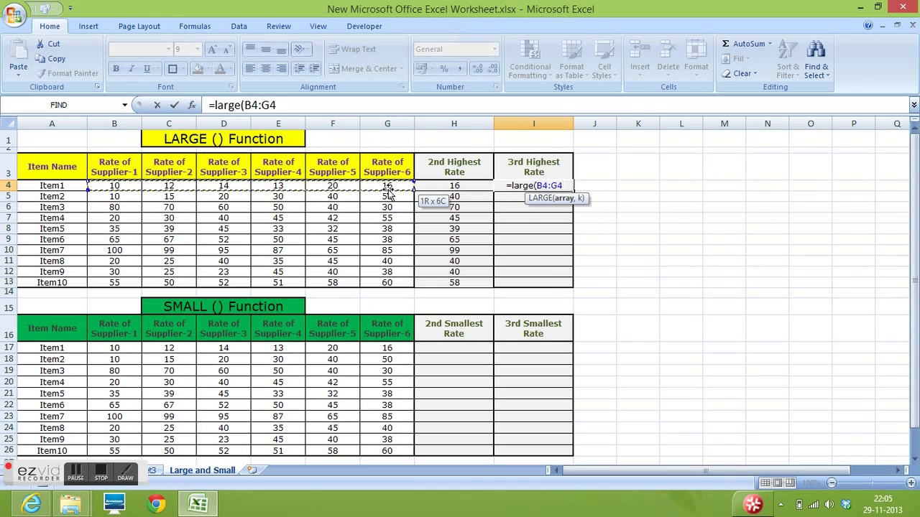
type(",")
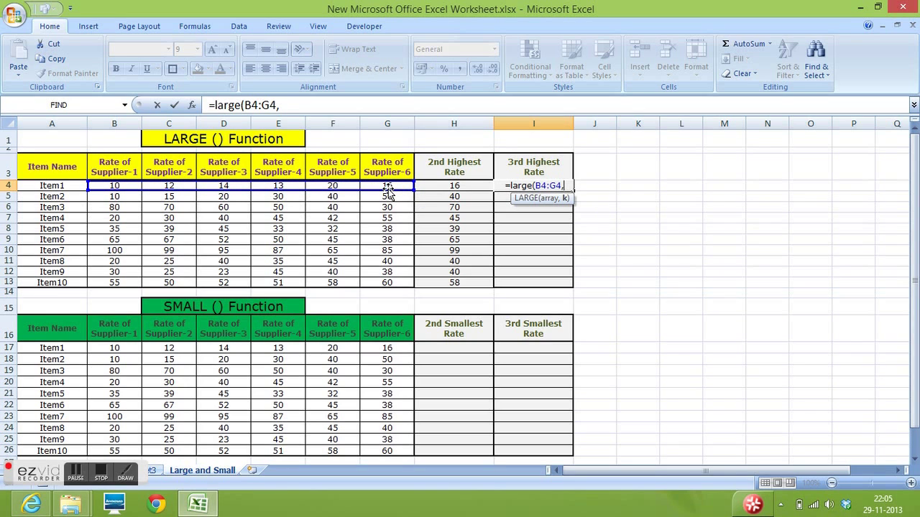
type("3)")
key("Return")
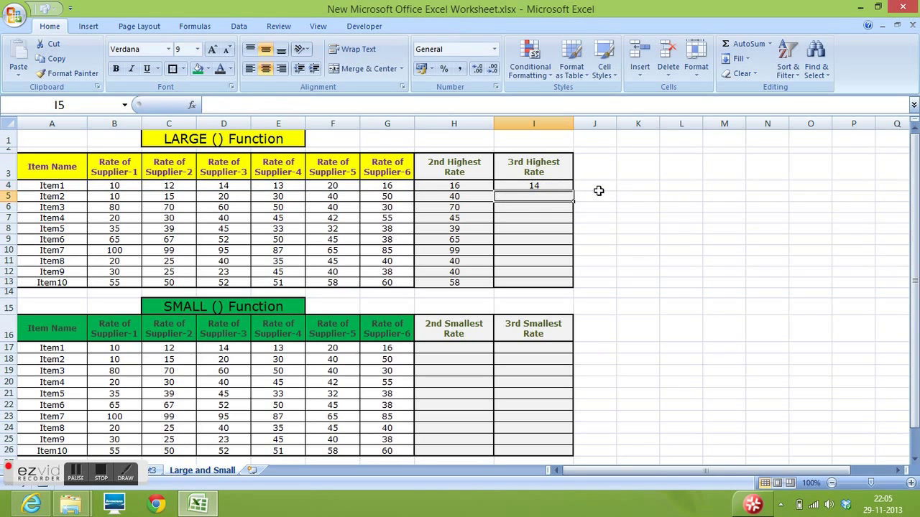
Step: Copy I4's formula down to I13, then check the H4 and I4 formulas
left_click(552, 187)
left_click_drag(574, 191, 576, 285)
left_click(629, 237)
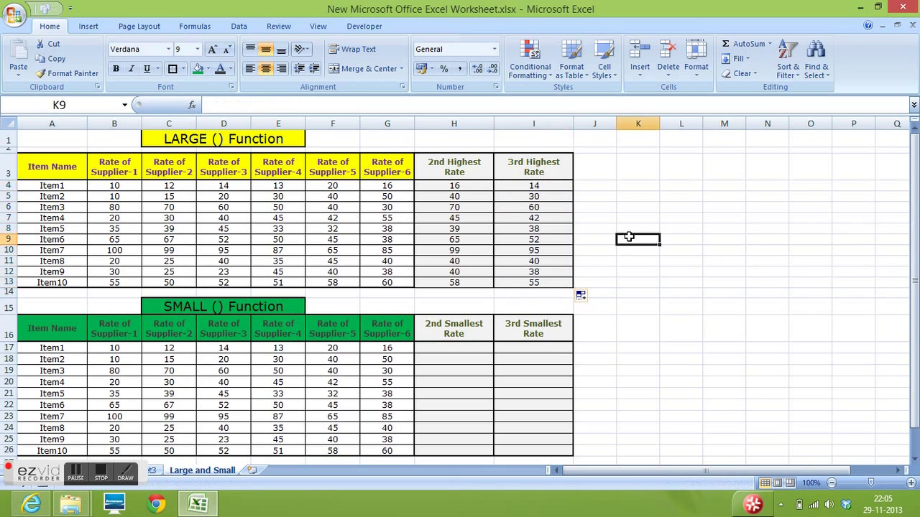
left_click(454, 186)
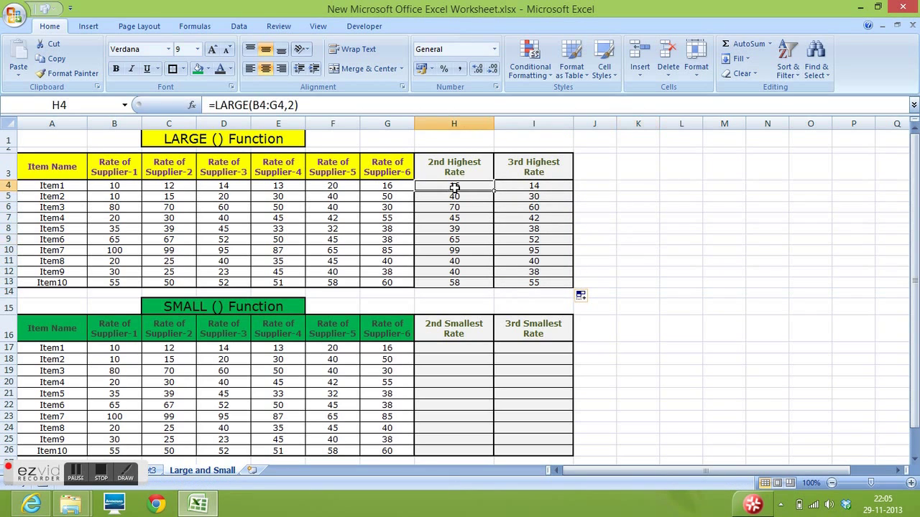
left_click(525, 188)
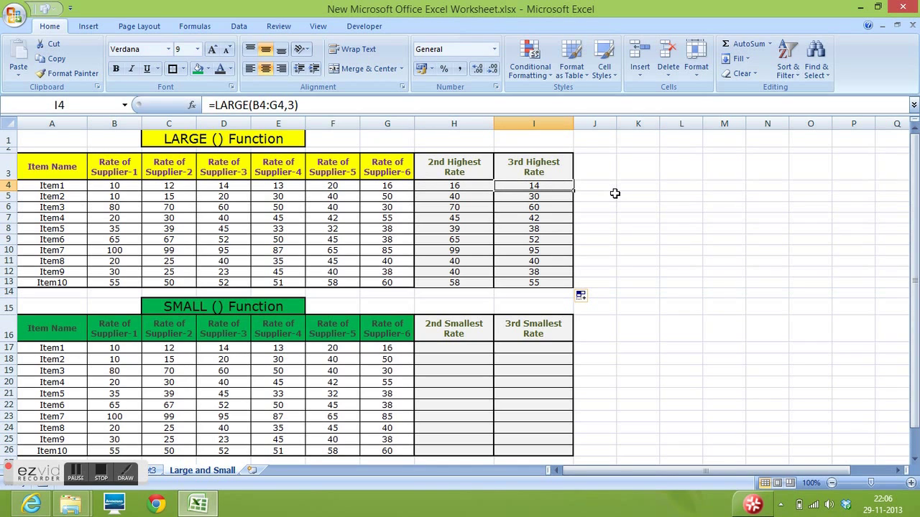
left_click(631, 237)
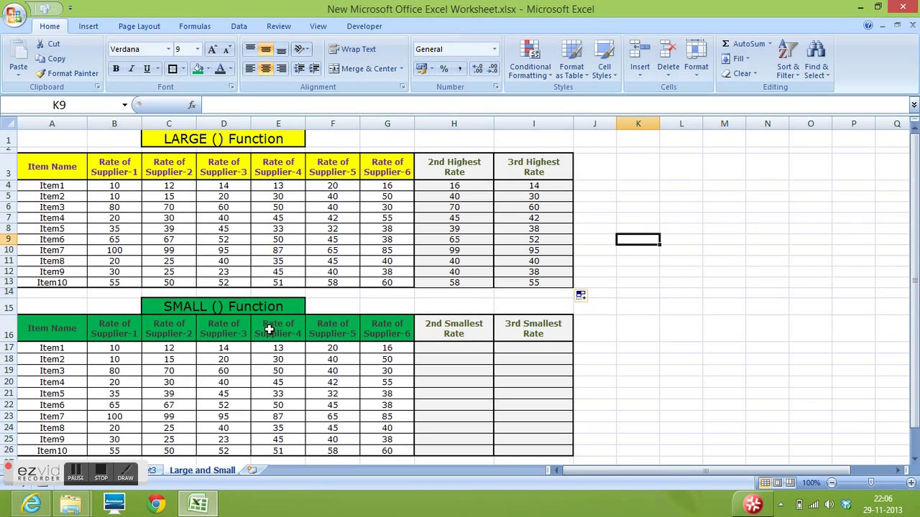
left_click(188, 306)
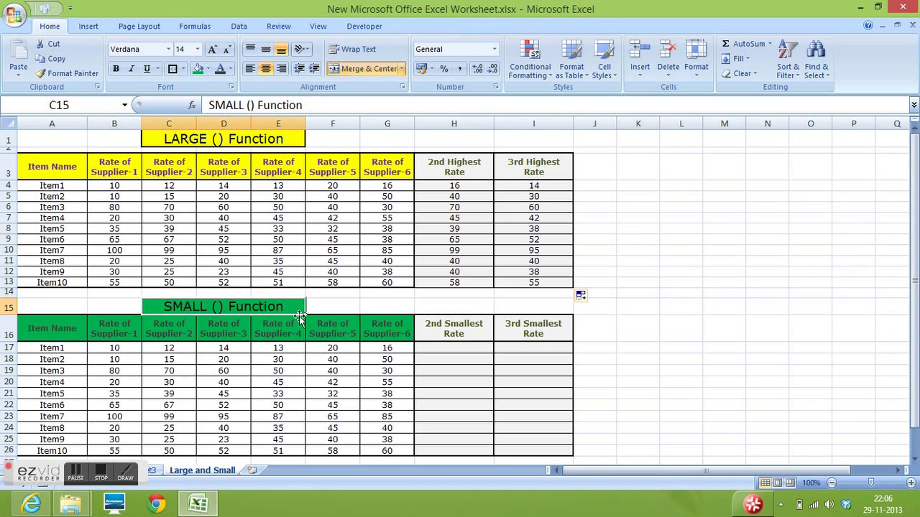
left_click(438, 324)
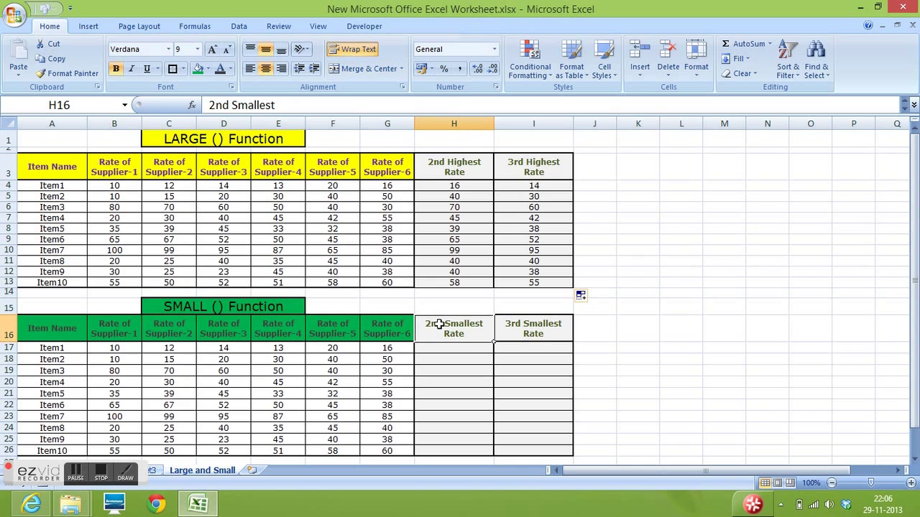
left_click(438, 349)
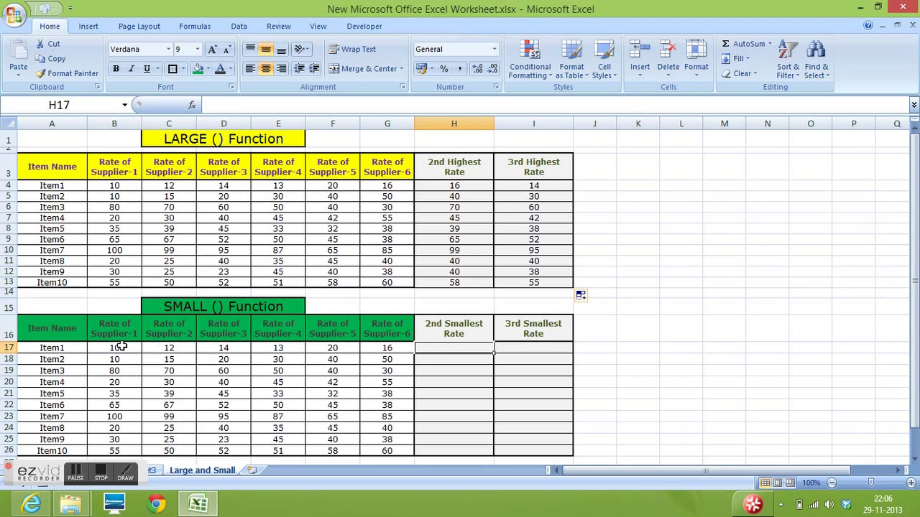
left_click_drag(119, 347, 378, 347)
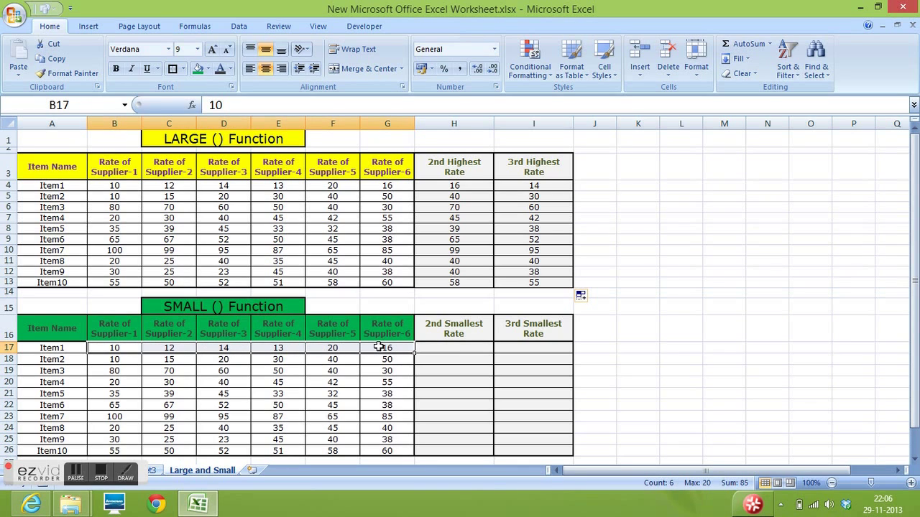
left_click(458, 348)
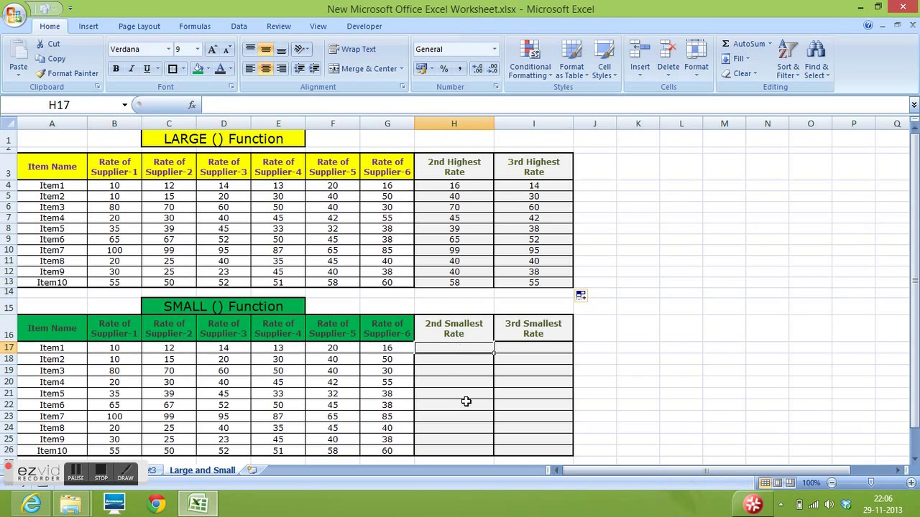
Step: Enter =small(B17:G17,2) in H17 so Item1's 2nd smallest rate shows 12
type("=")
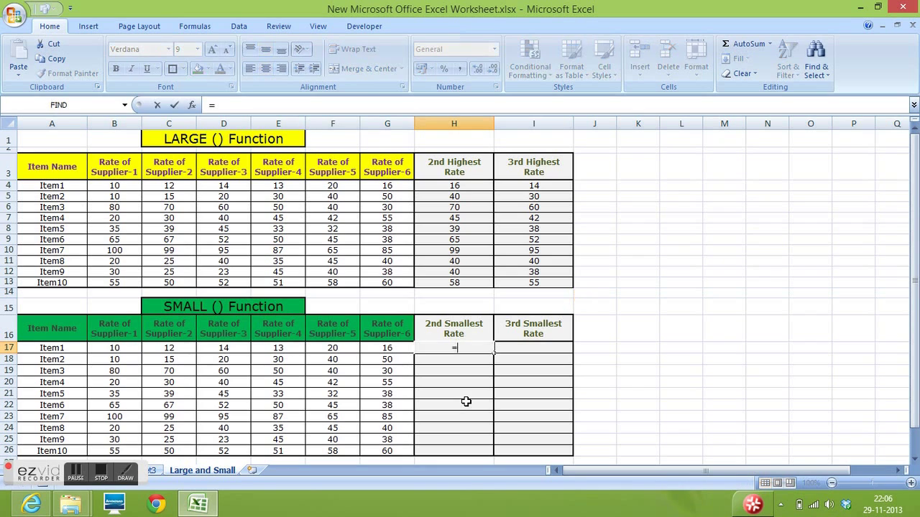
type("small")
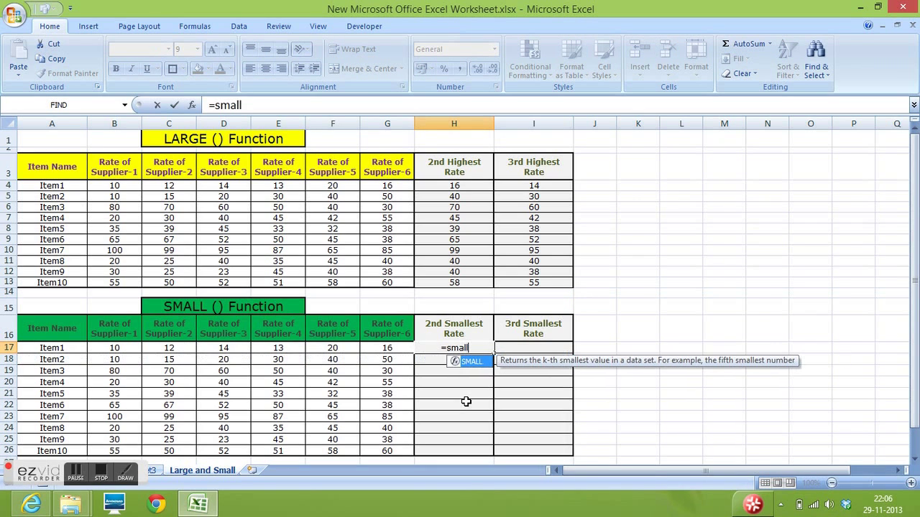
type("(")
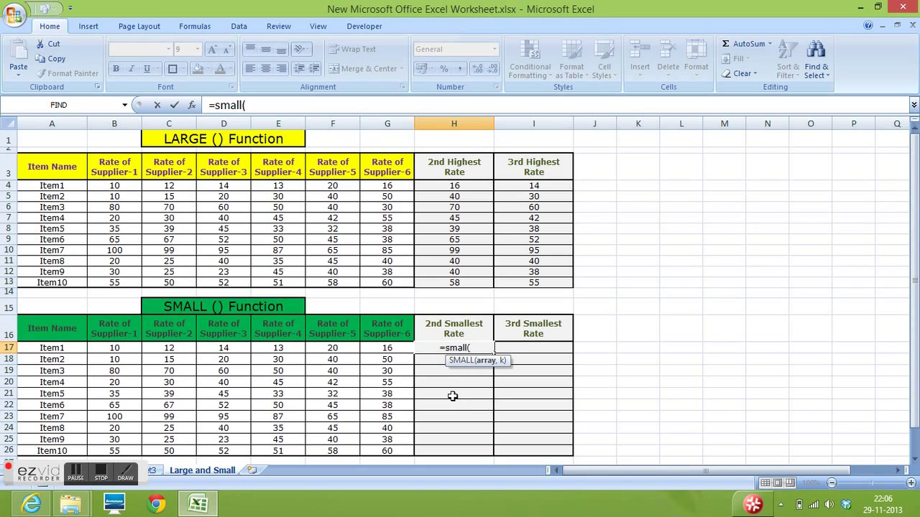
left_click(116, 345)
left_click_drag(150, 347, 373, 347)
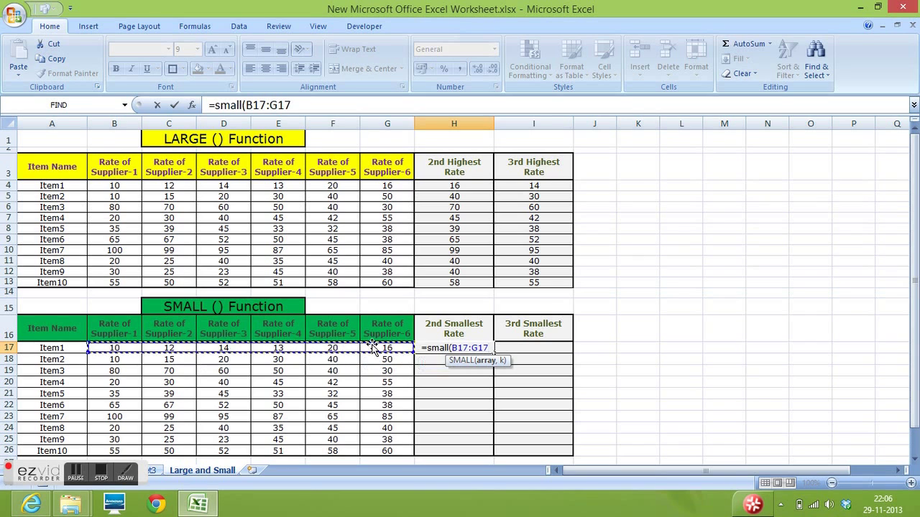
type(",")
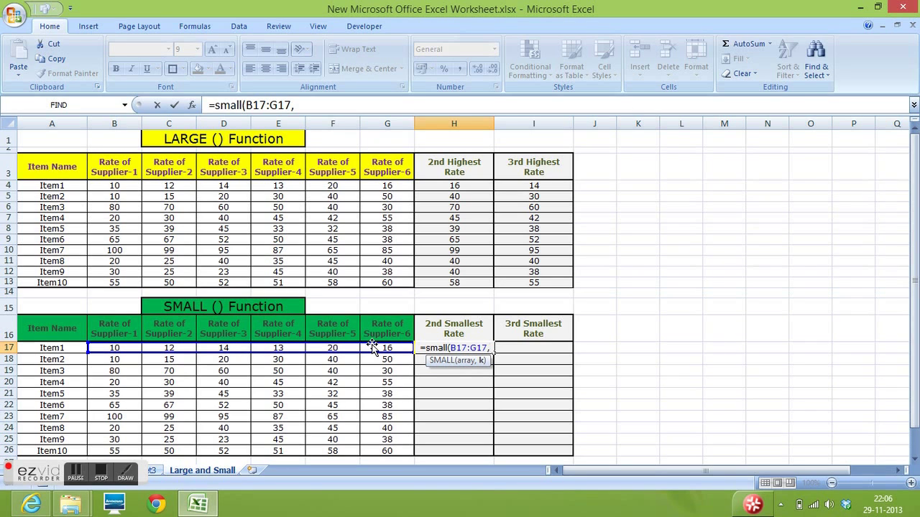
type("2")
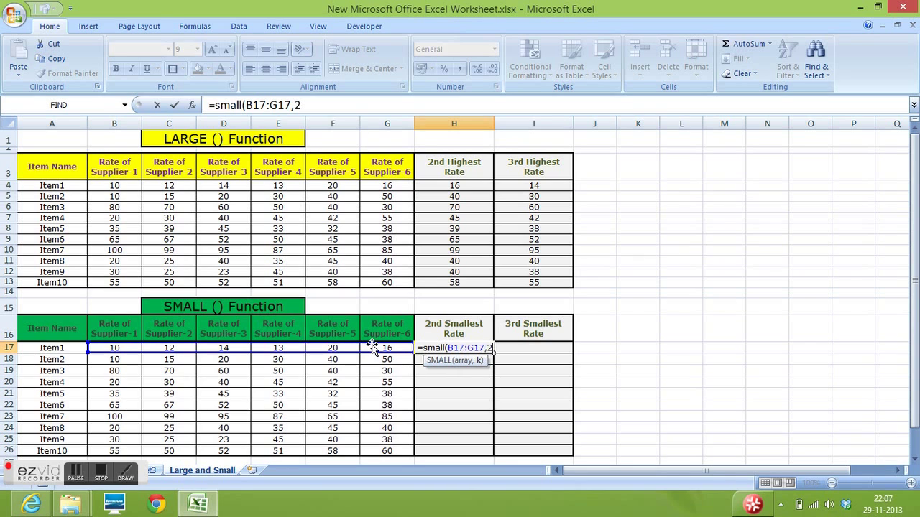
key("Return")
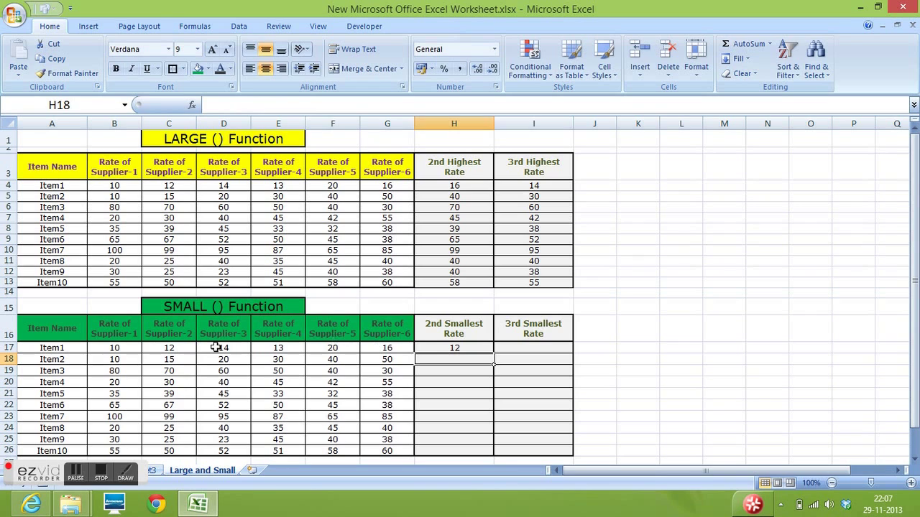
left_click_drag(133, 347, 391, 347)
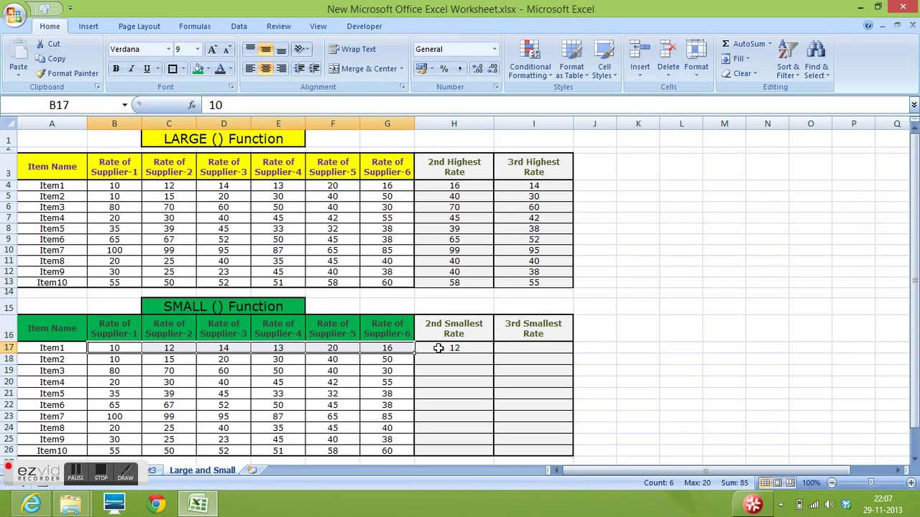
left_click(176, 407)
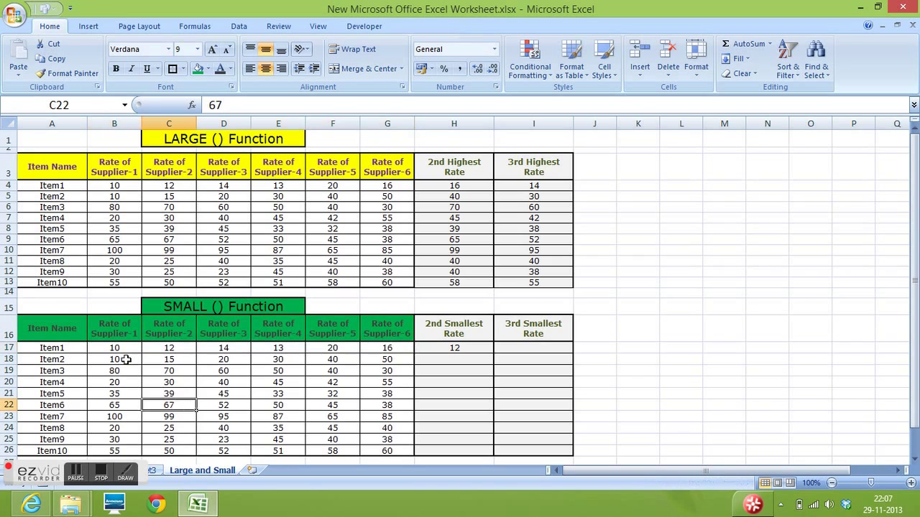
left_click(117, 350)
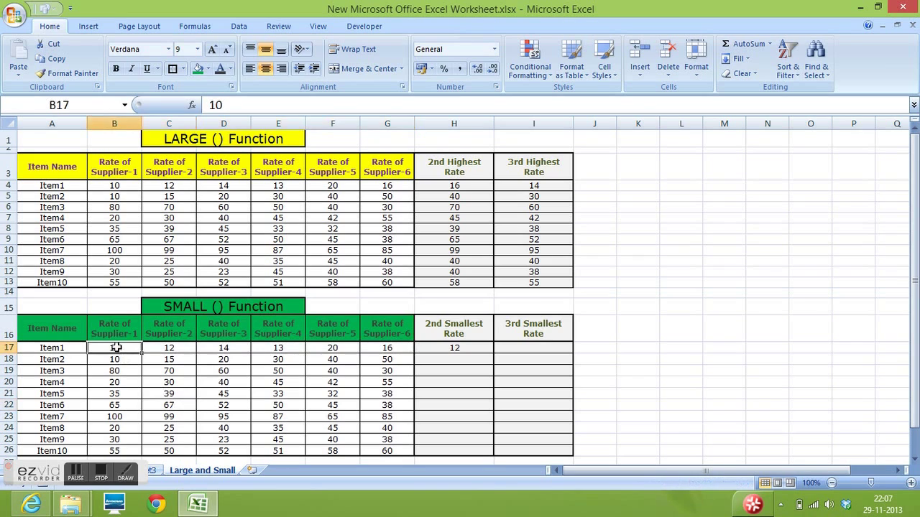
left_click(168, 348)
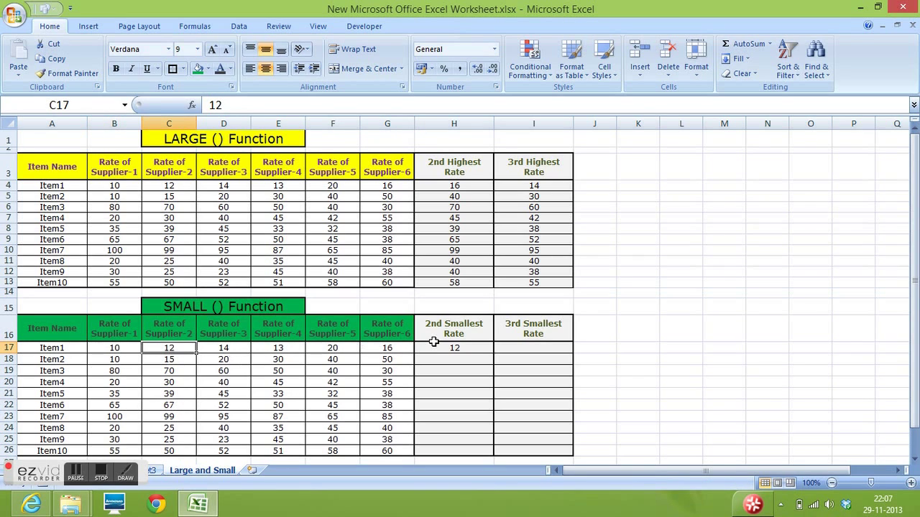
left_click(527, 347)
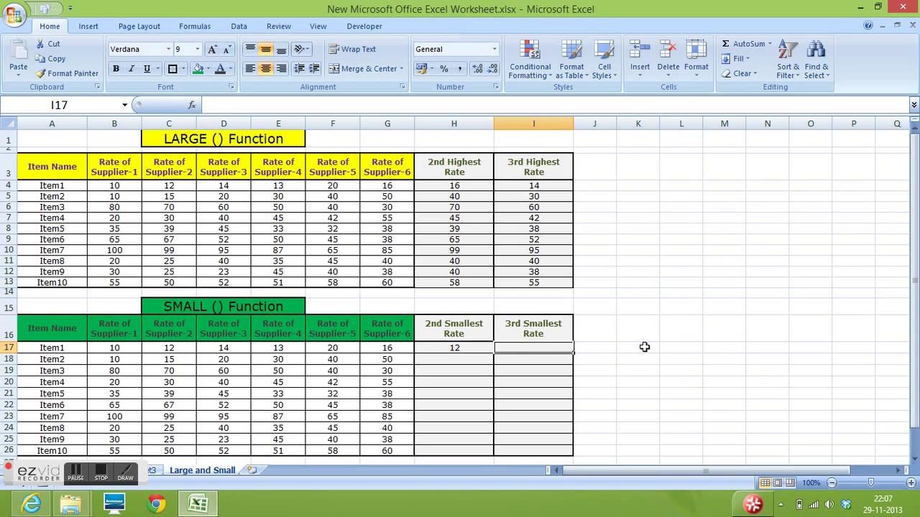
Step: Enter =SMALL(B17:G17,3) in I17 so Item1's 3rd smallest rate shows 13
type("=small")
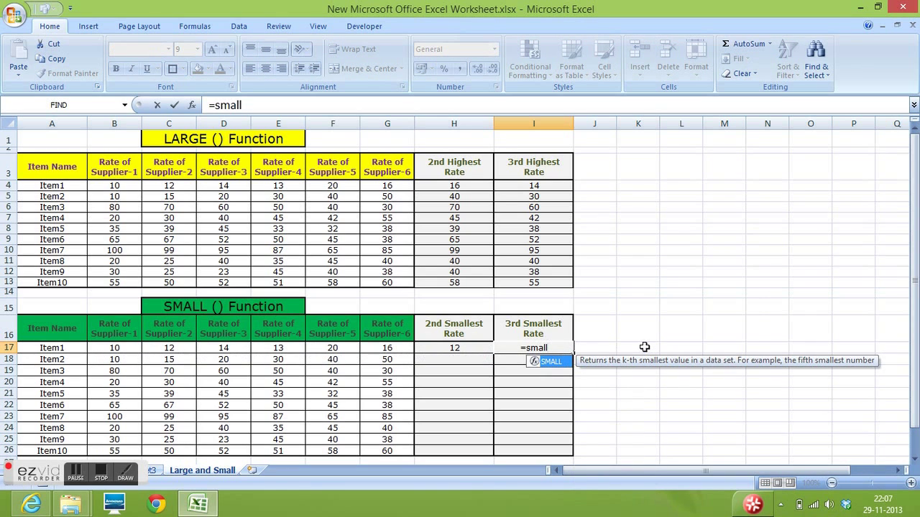
type("(")
left_click_drag(100, 349, 393, 350)
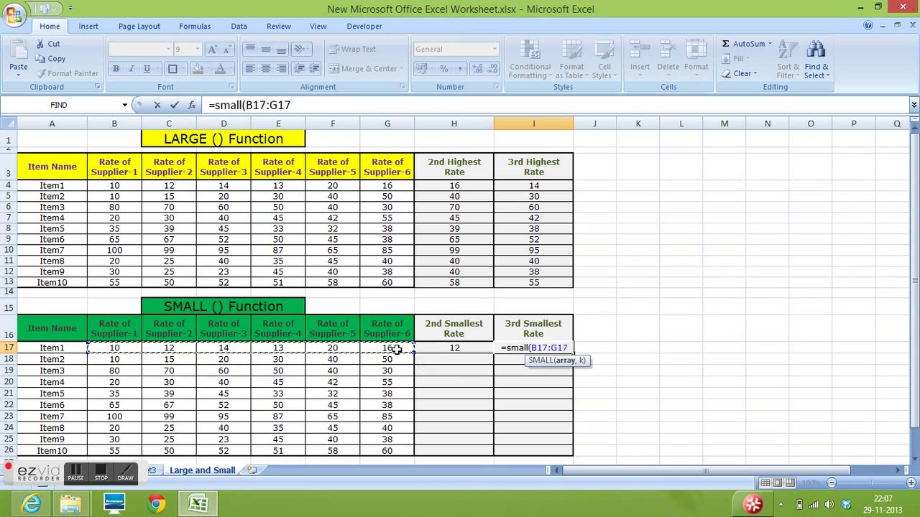
type(",3")
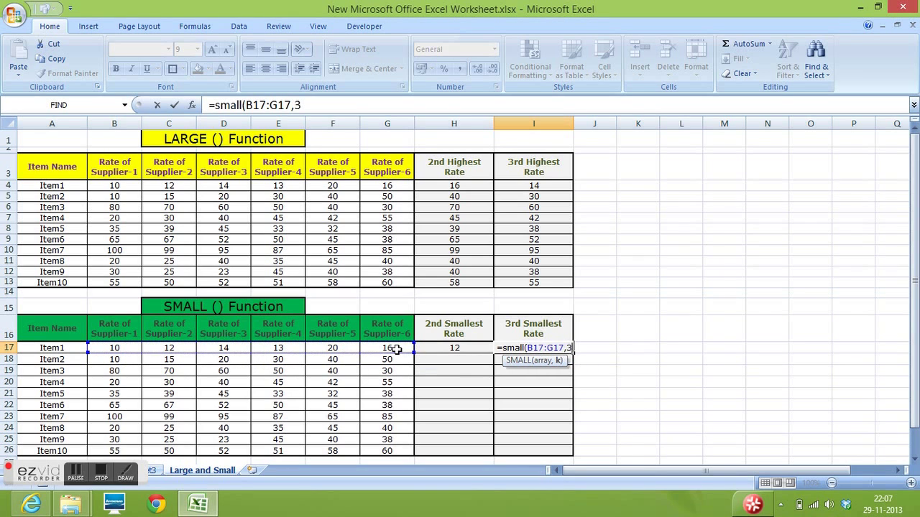
type(")")
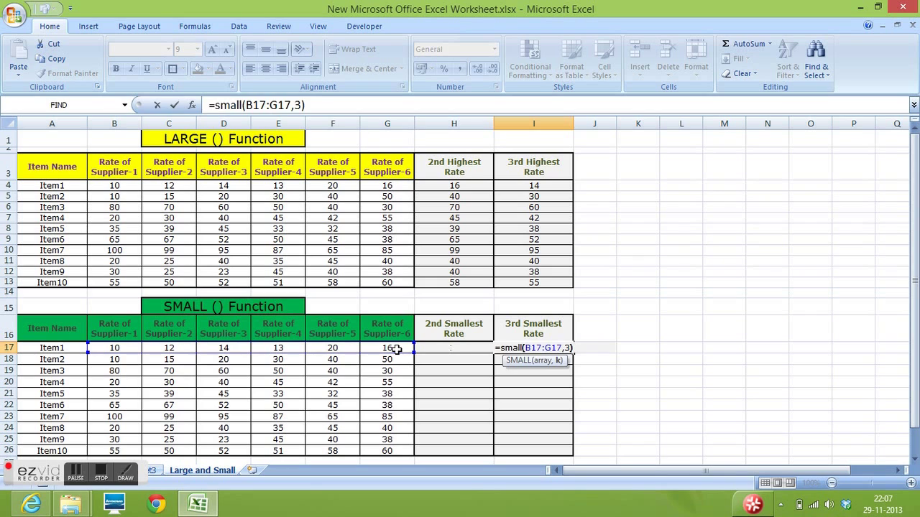
key("Return")
left_click(530, 348)
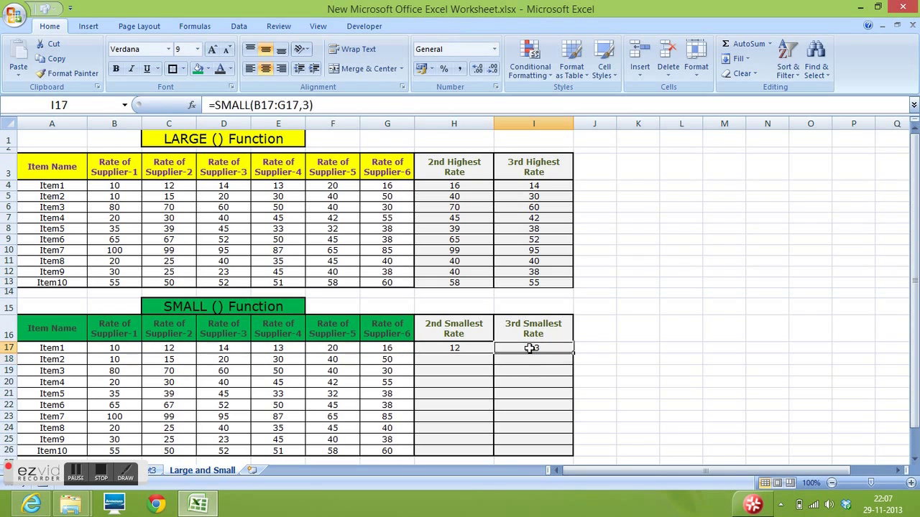
left_click(472, 347)
Step: Copy the H17 and I17 SMALL formulas down to H26 and I26
left_click_drag(493, 354, 489, 452)
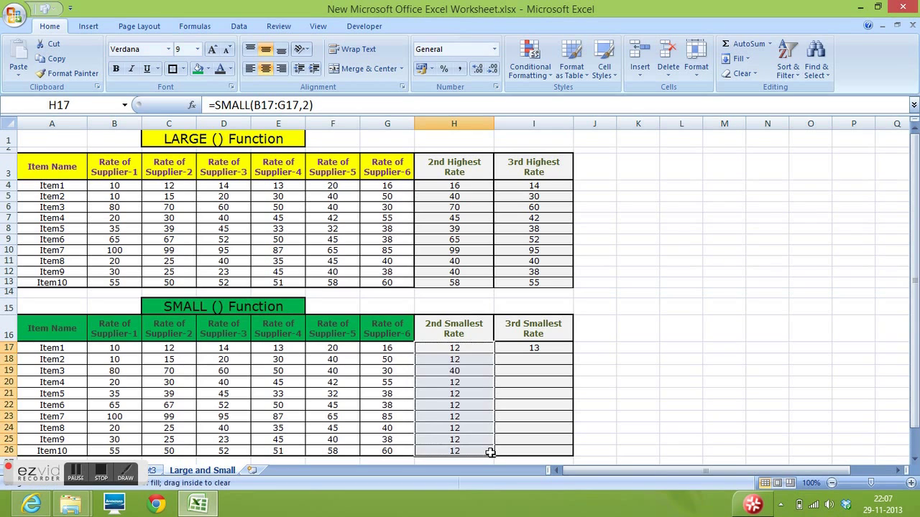
left_click(535, 349)
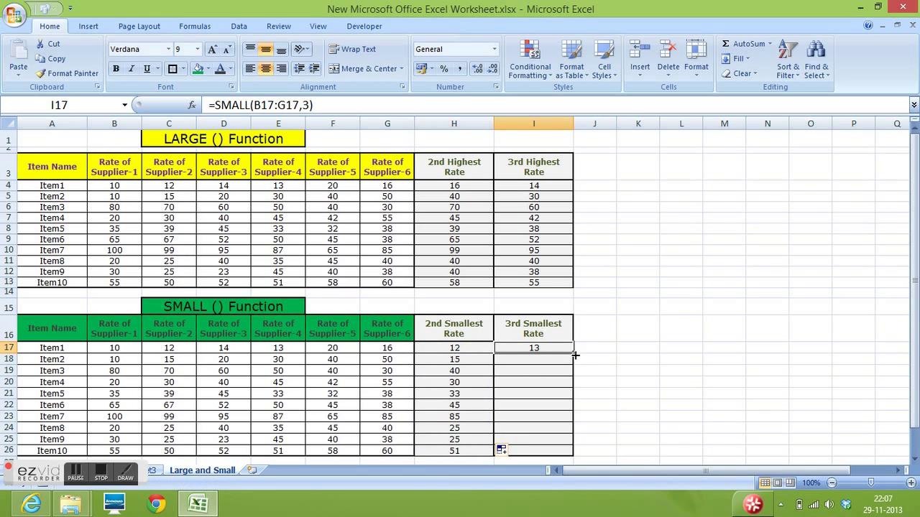
left_click_drag(575, 355, 572, 453)
left_click(651, 391)
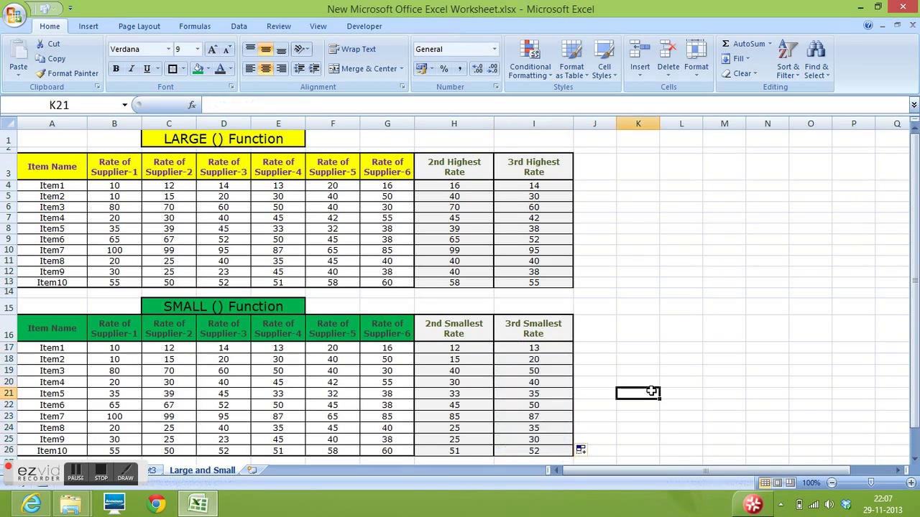
left_click(645, 332)
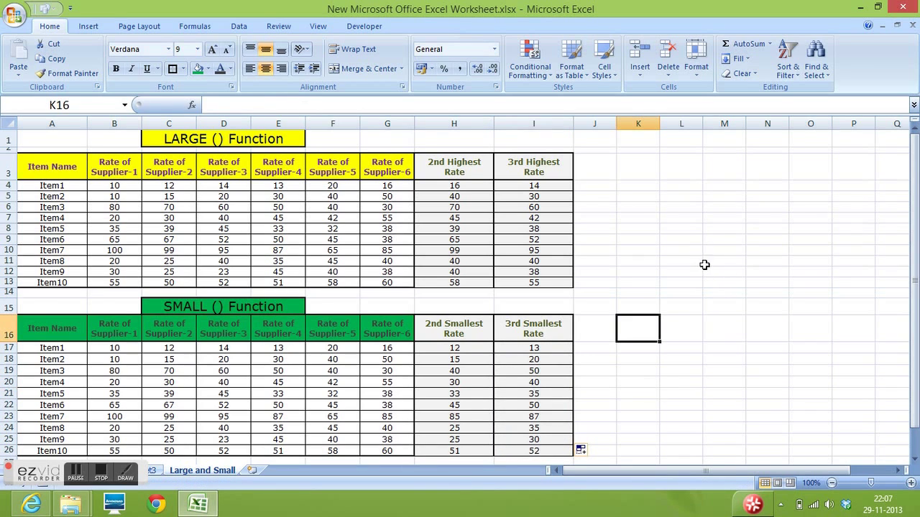
left_click(601, 167)
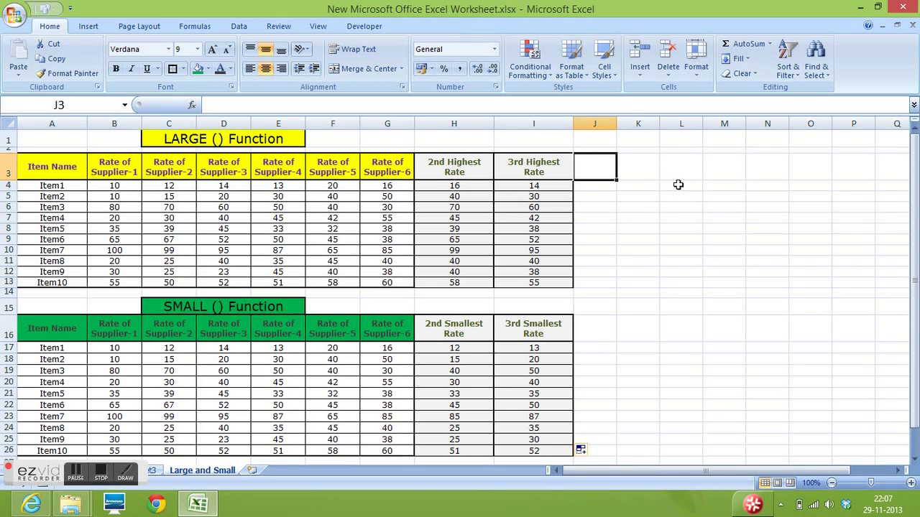
left_click(100, 475)
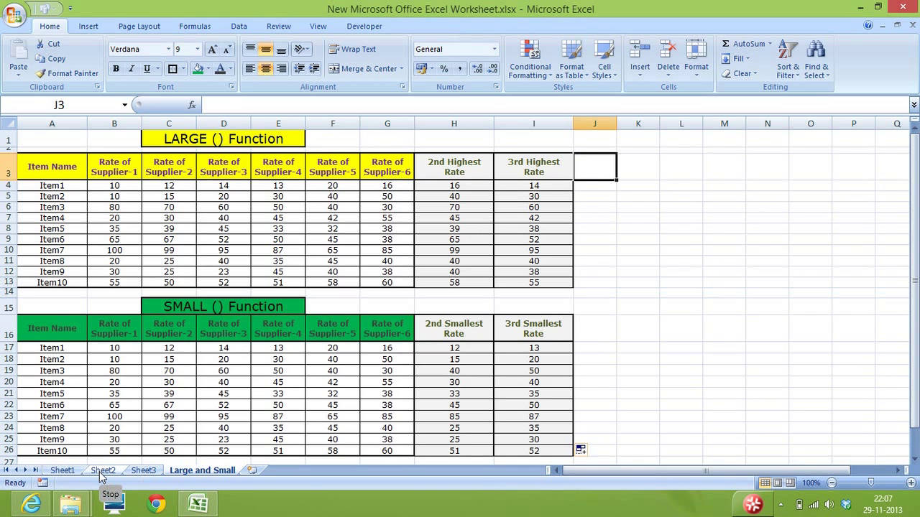